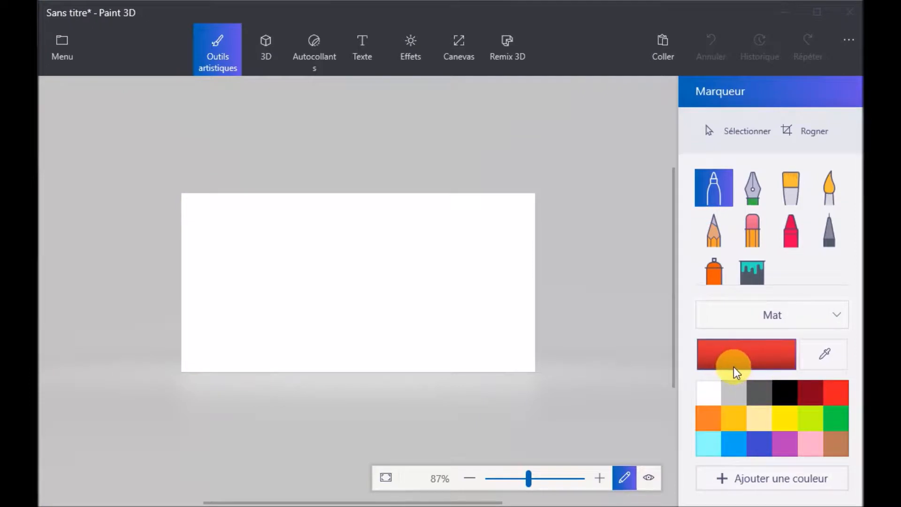
- Draw a closed hand-shaped bush outline at the bottom centre of the canvas with a black matte marker 4 px thick
click(718, 188)
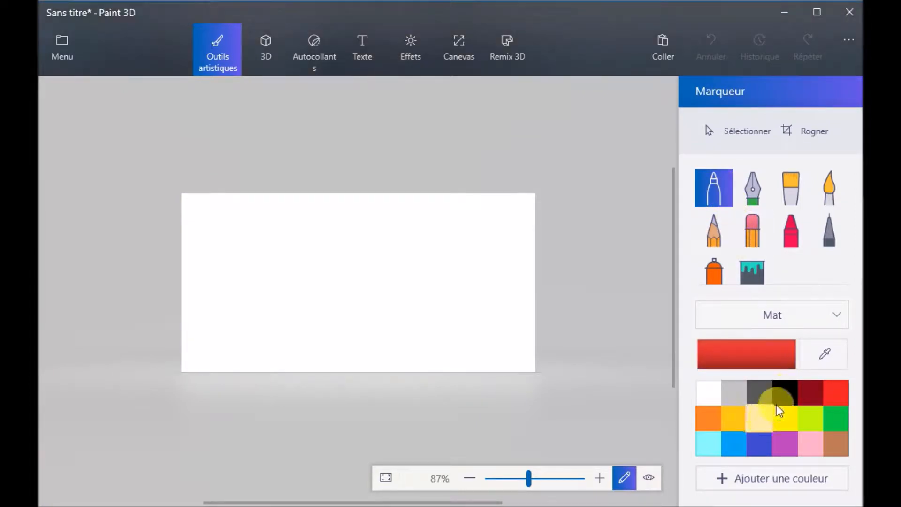
click(784, 392)
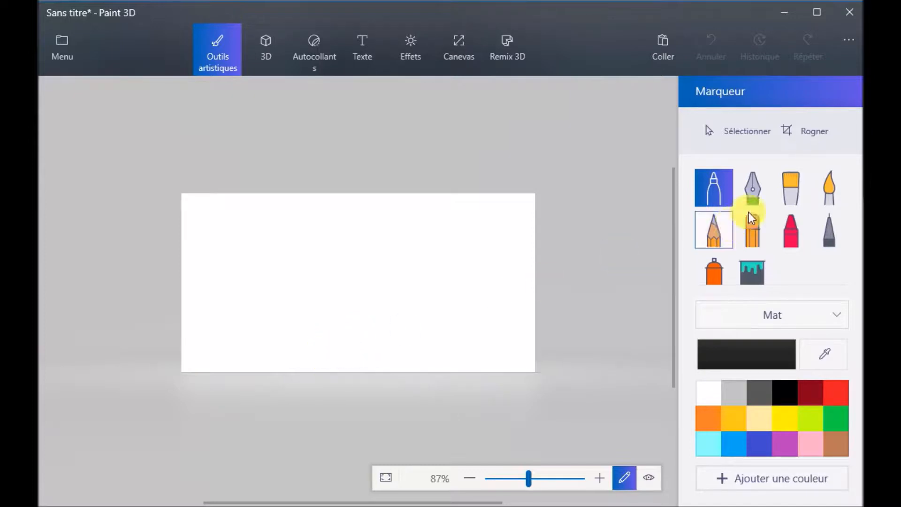
scroll(760, 230, down, 3)
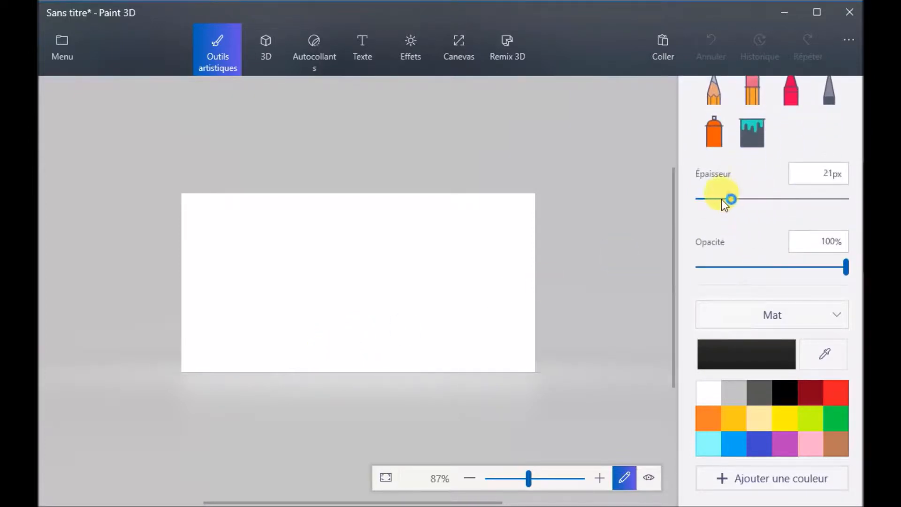
drag(709, 202, 704, 205)
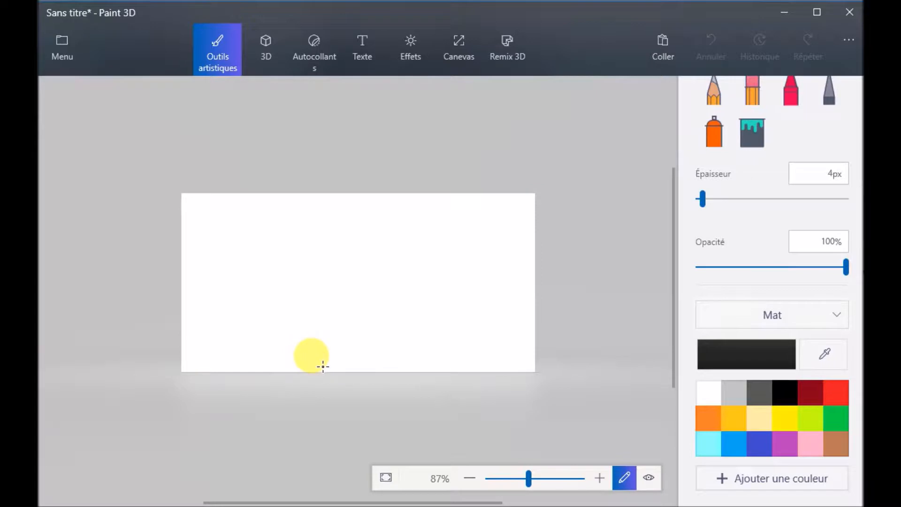
mouse_move(317, 360)
mouse_down()
mouse_move(311, 326)
mouse_move(331, 326)
mouse_move(330, 299)
mouse_move(342, 325)
mouse_move(366, 299)
mouse_move(369, 322)
mouse_move(382, 280)
mouse_move(403, 336)
mouse_move(414, 318)
mouse_move(423, 333)
mouse_move(425, 376)
mouse_move(341, 374)
mouse_move(332, 363)
mouse_move(305, 357)
mouse_up()
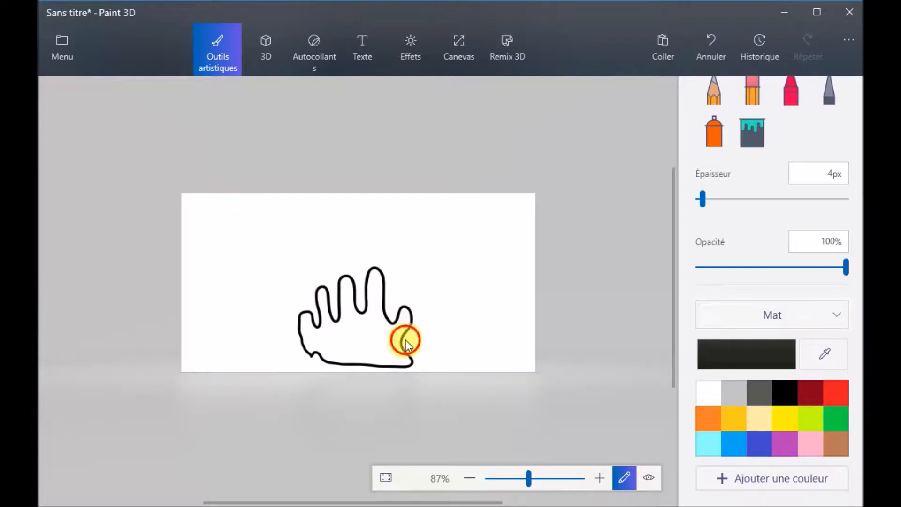
- Outline wavy ground on both sides of the hand shape and a branching tree with a rounded crown on the left hill
mouse_move(312, 341)
mouse_down()
mouse_move(265, 327)
mouse_move(226, 346)
mouse_move(163, 320)
mouse_up()
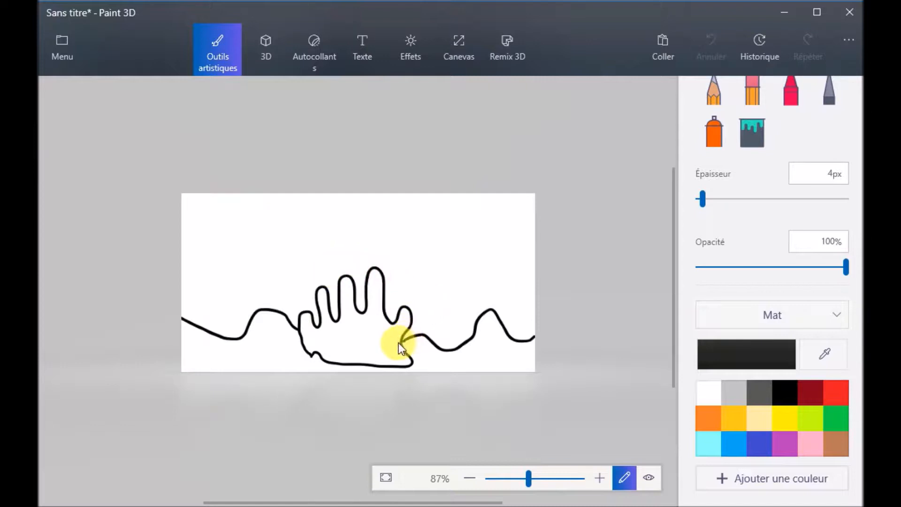
mouse_move(256, 318)
mouse_down()
mouse_move(295, 315)
mouse_move(297, 274)
mouse_move(277, 277)
mouse_move(272, 254)
mouse_move(291, 261)
mouse_move(298, 234)
mouse_move(313, 269)
mouse_move(330, 251)
mouse_move(330, 274)
mouse_move(304, 289)
mouse_move(308, 348)
mouse_up()
mouse_move(284, 277)
mouse_down()
mouse_move(249, 267)
mouse_move(253, 228)
mouse_move(306, 218)
mouse_move(361, 250)
mouse_move(364, 274)
mouse_move(327, 291)
mouse_up()
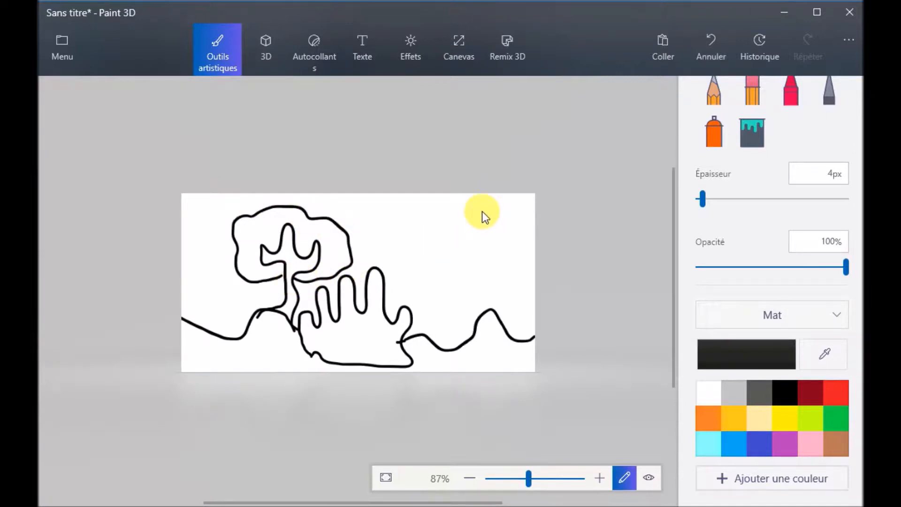
- Fill the ground with dark red, the hand-shaped bush with green and the tree crown with yellow
click(756, 136)
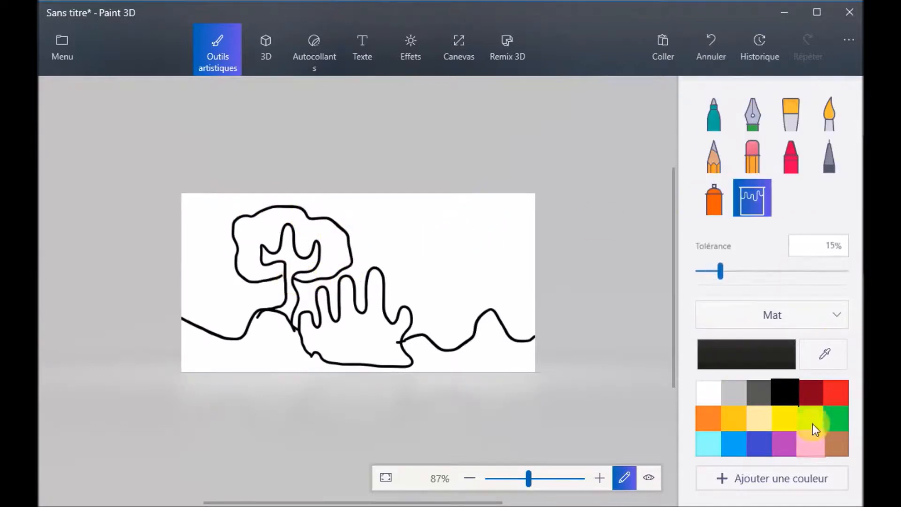
click(811, 392)
click(521, 356)
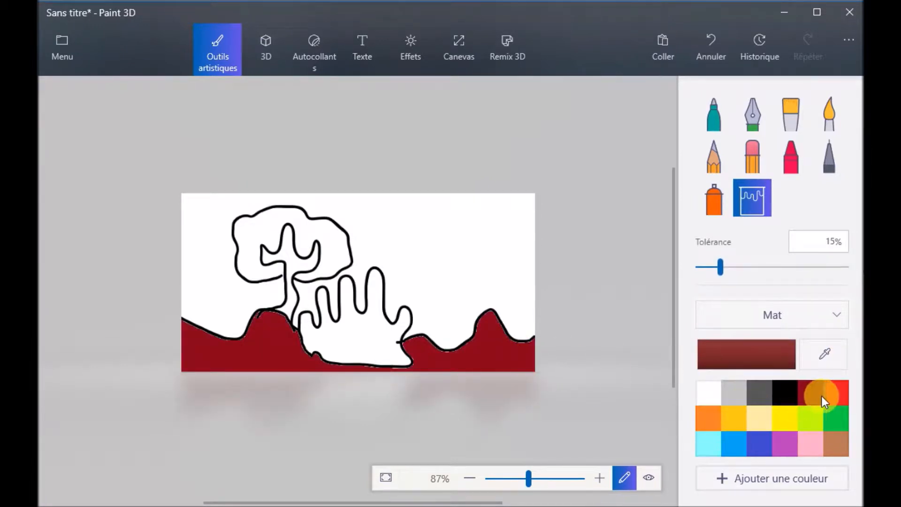
click(835, 392)
click(835, 418)
click(362, 310)
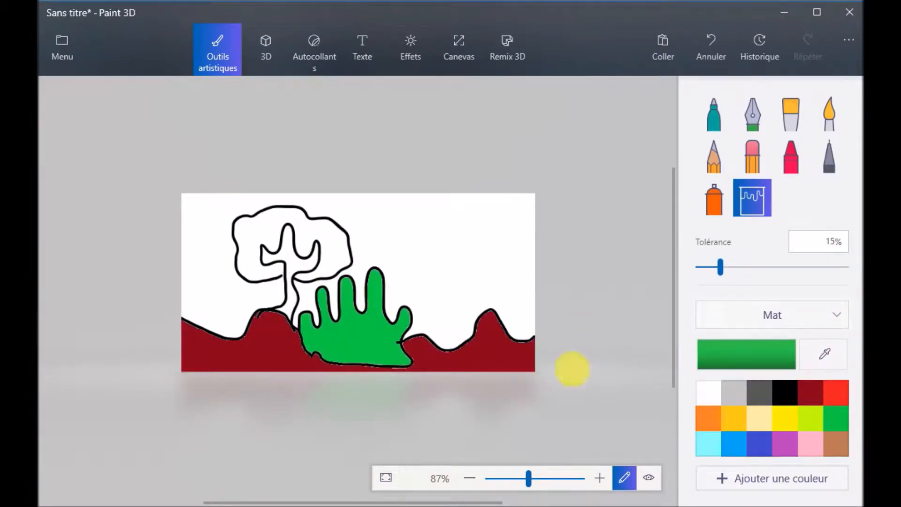
click(785, 417)
click(344, 254)
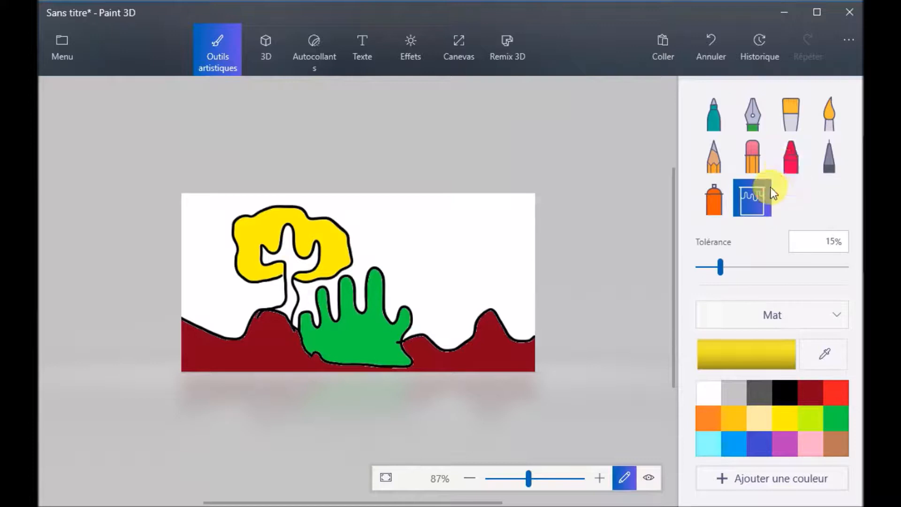
- Spray green patches over the dark red ground on both sides of the bush with the 35 px spray can
click(791, 157)
click(713, 197)
click(821, 417)
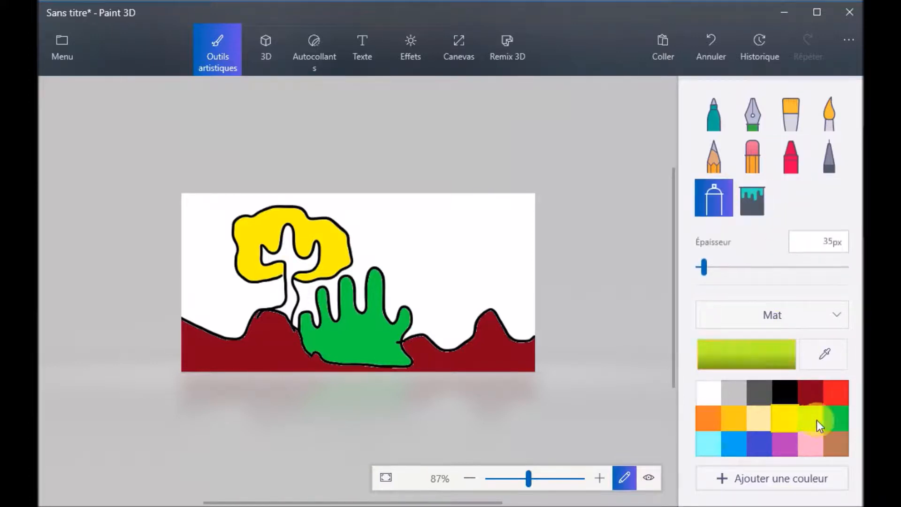
click(836, 417)
mouse_move(281, 352)
mouse_down()
mouse_move(211, 352)
mouse_move(282, 359)
mouse_up()
mouse_move(464, 360)
mouse_down()
mouse_move(435, 360)
mouse_move(502, 365)
mouse_up()
mouse_move(486, 323)
mouse_down()
mouse_move(423, 380)
mouse_move(313, 378)
mouse_move(302, 348)
mouse_move(273, 339)
mouse_move(242, 364)
mouse_move(187, 337)
mouse_move(193, 363)
mouse_move(217, 382)
mouse_move(252, 372)
mouse_up()
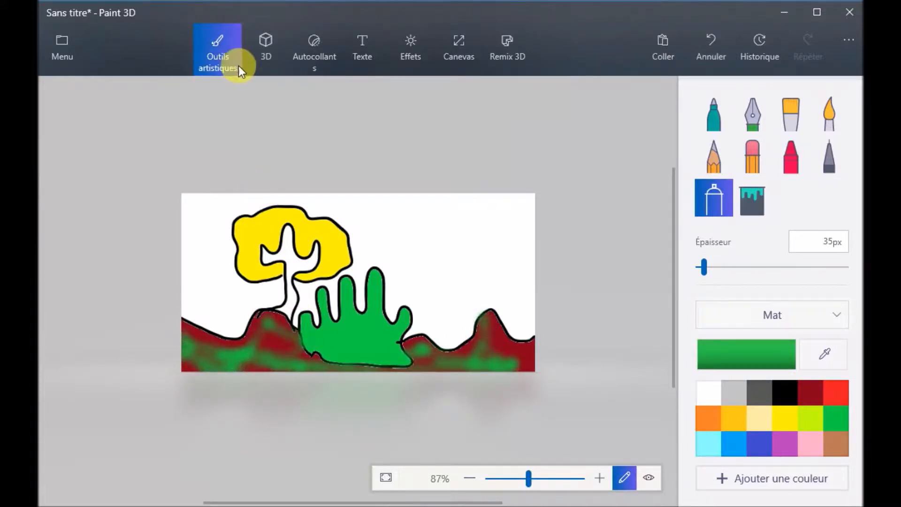
- Place a green 3D cube in the blank sky on the right of the canvas, rotate it and remove it
click(266, 53)
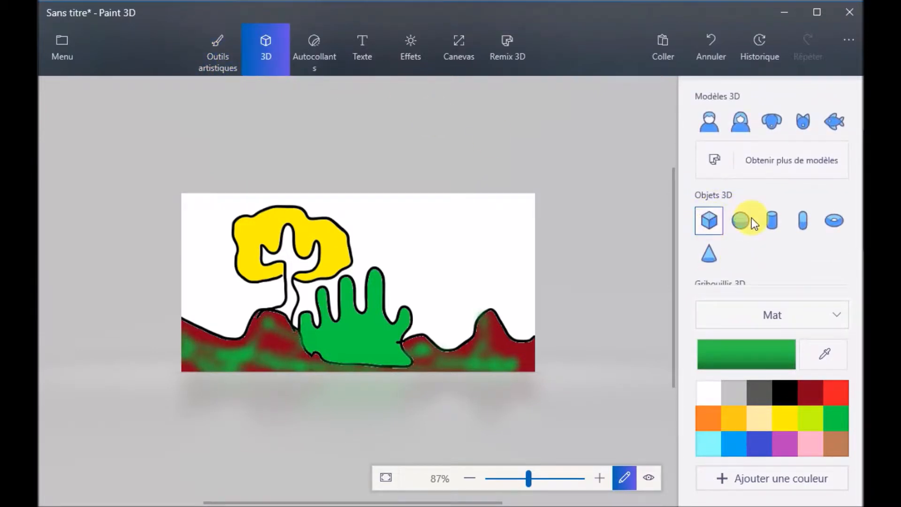
drag(383, 245, 418, 261)
drag(488, 253, 483, 270)
drag(441, 305, 466, 318)
drag(444, 266, 503, 305)
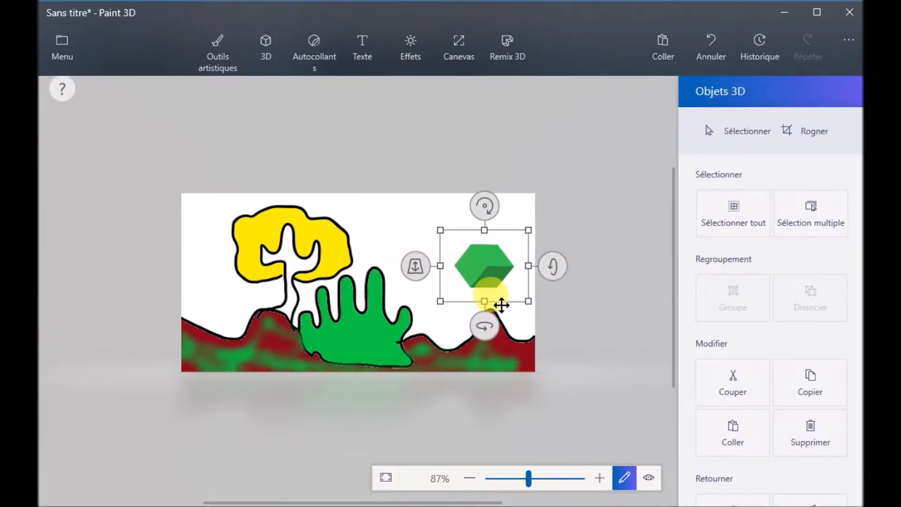
click(542, 295)
- Draw a closed green sharp-edged 3D doodle in the sky beside the tree
scroll(794, 215, down, 3)
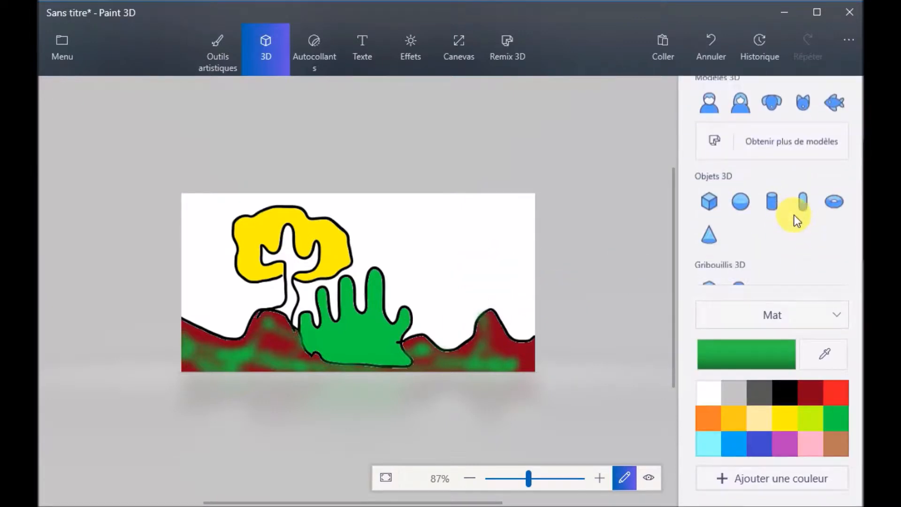
click(708, 270)
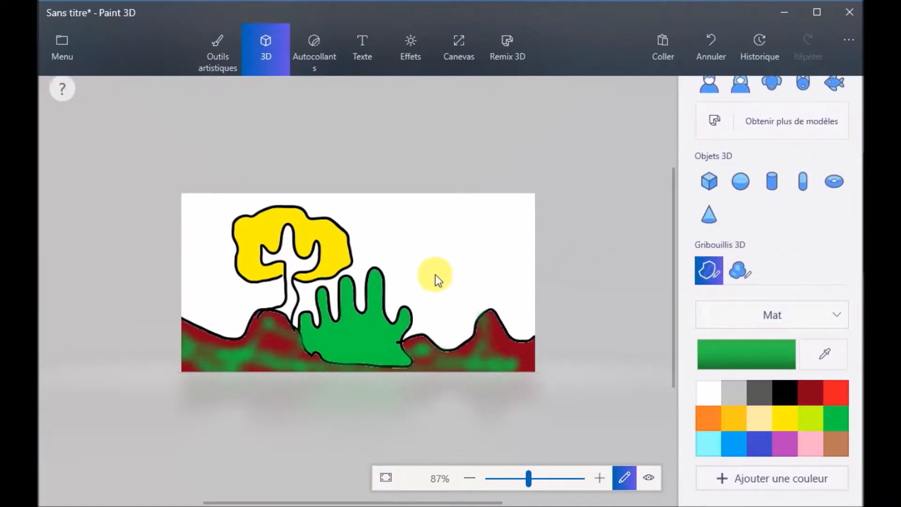
drag(421, 266, 455, 301)
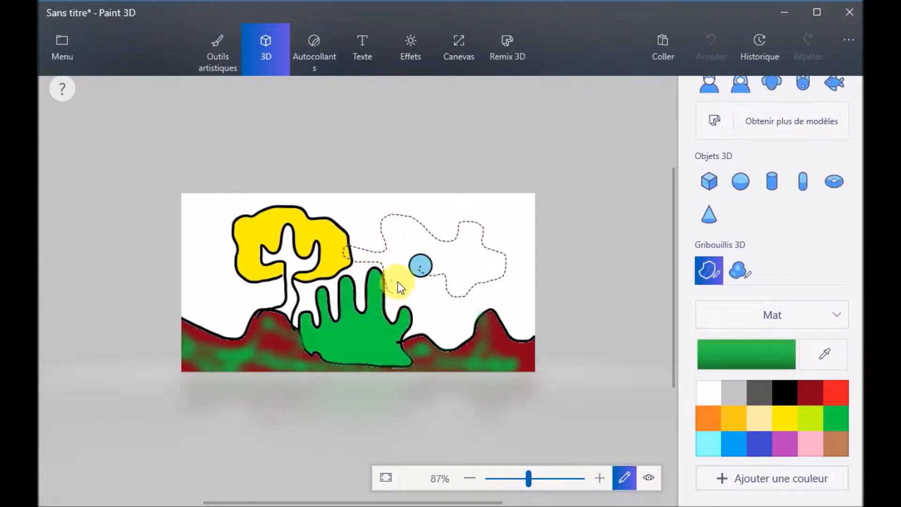
drag(420, 265, 372, 288)
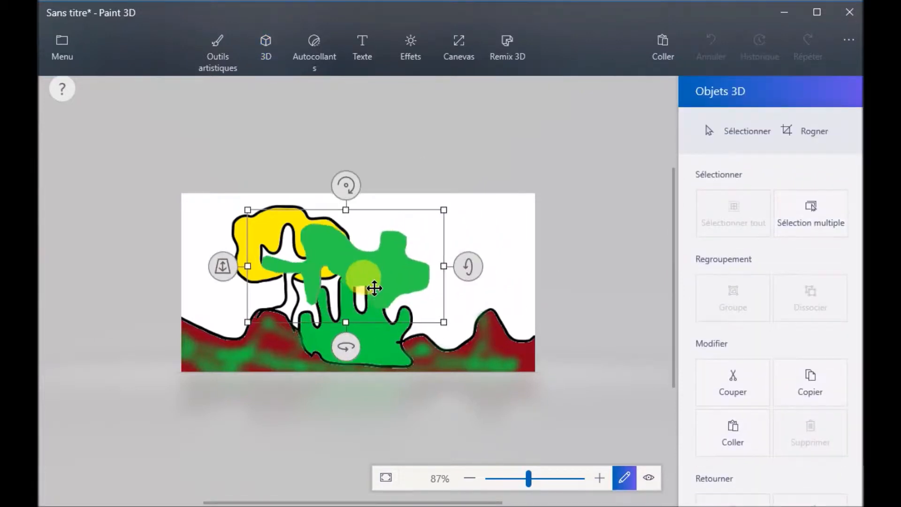
- Rotate and reposition the sharp-edged 3D doodle around its axes and in depth, and delete it
mouse_move(466, 266)
mouse_down()
mouse_move(483, 309)
mouse_move(461, 305)
mouse_up()
drag(396, 362, 487, 368)
click(342, 301)
drag(396, 287, 231, 230)
drag(286, 352, 417, 366)
drag(421, 236, 423, 316)
drag(420, 235, 569, 256)
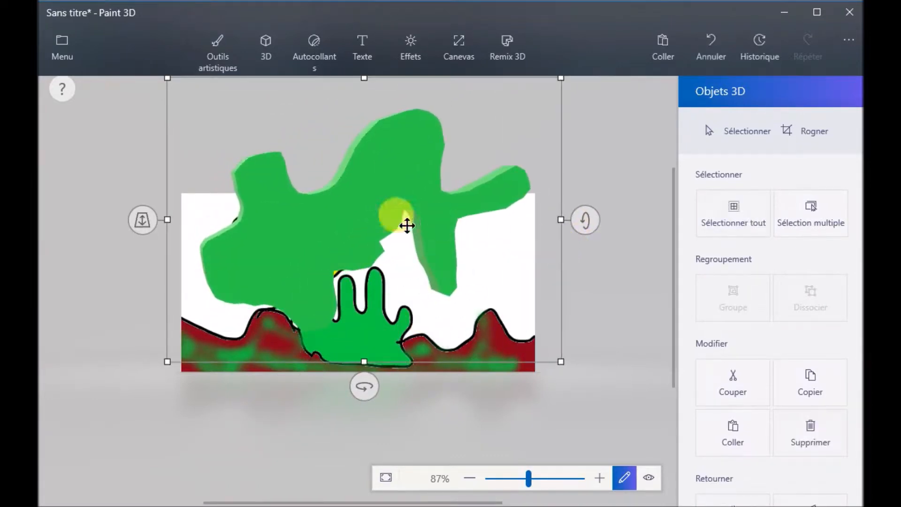
drag(406, 224, 356, 209)
drag(354, 118, 358, 252)
drag(346, 363, 523, 385)
click(399, 303)
drag(405, 276, 373, 303)
drag(315, 360, 465, 310)
drag(346, 267, 412, 298)
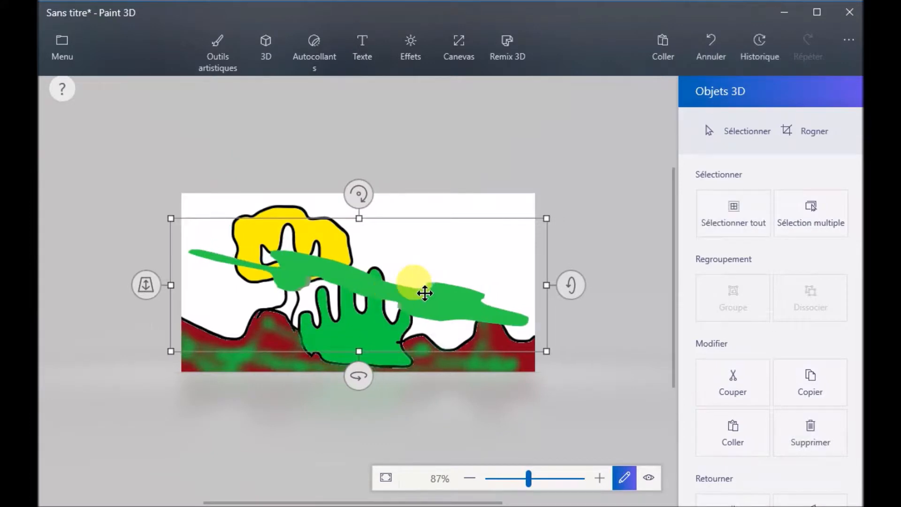
key(Delete)
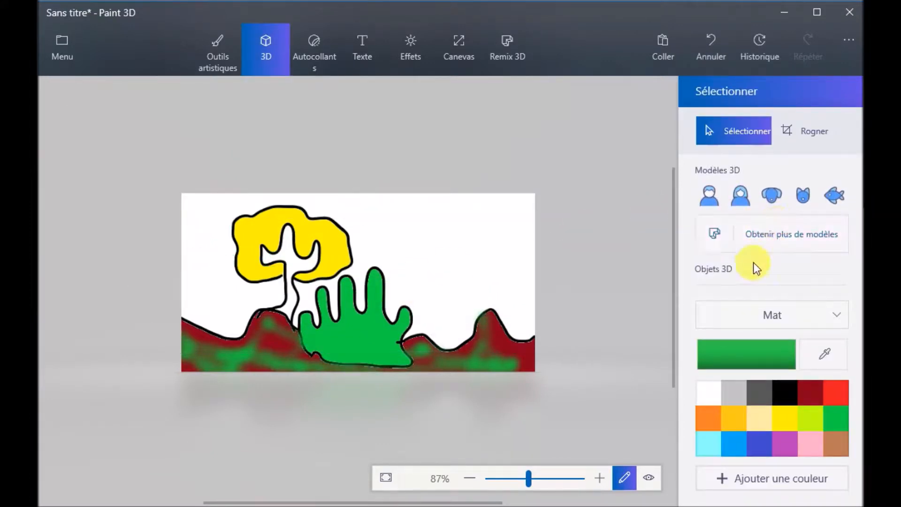
- Trace the hand-shaped bush with a green soft-edged 3D doodle and move the resulting shape up into the blank sky on the right
scroll(753, 263, down, 3)
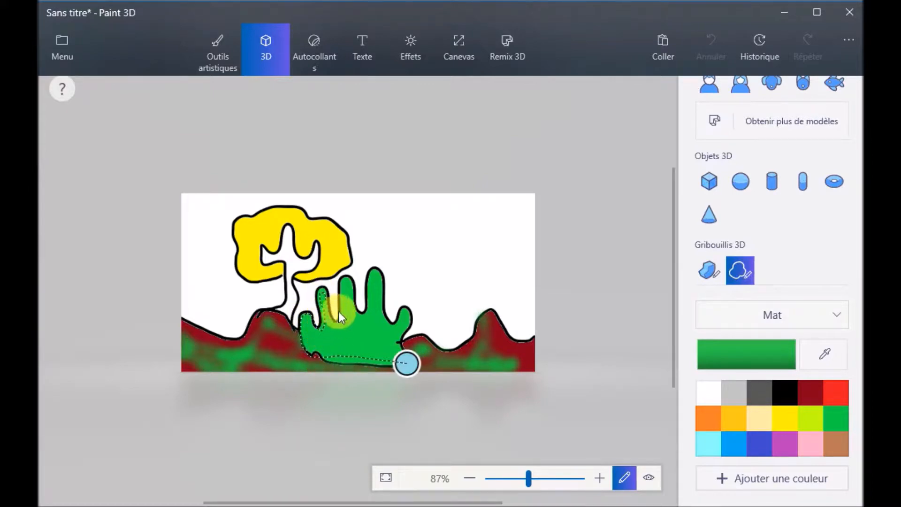
drag(398, 351, 407, 364)
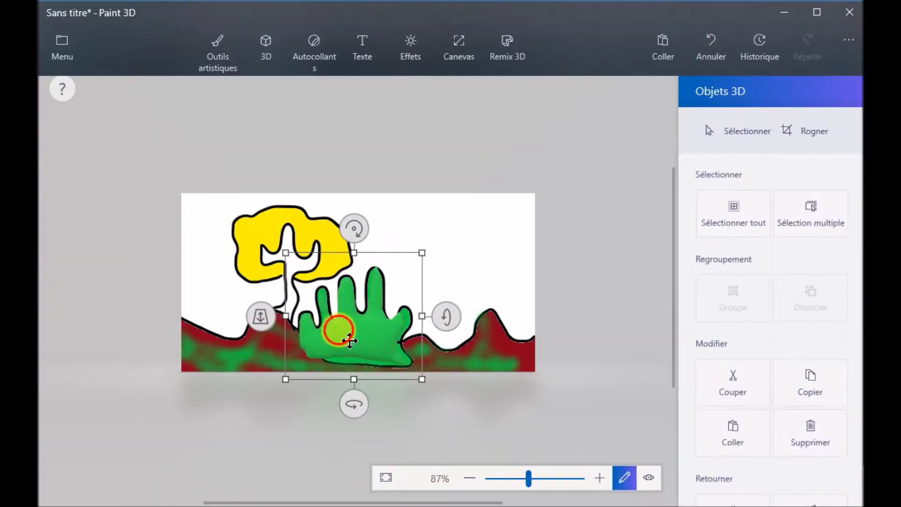
drag(342, 338, 417, 288)
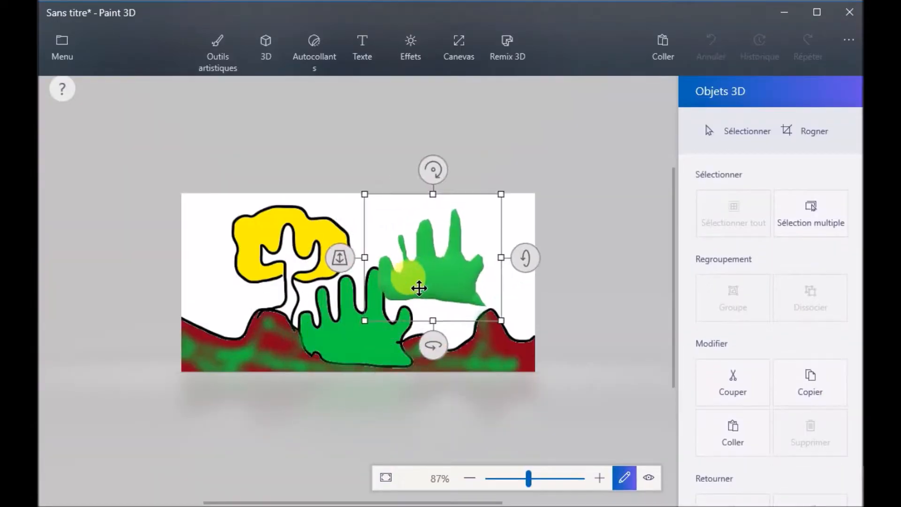
- Rotate the soft-edged 3D hand around its axes and position it tilted in the sky above the right-hand hill
drag(422, 345, 381, 332)
drag(416, 282, 400, 307)
drag(420, 344, 406, 371)
drag(431, 325, 364, 307)
drag(445, 281, 446, 342)
drag(372, 322, 452, 321)
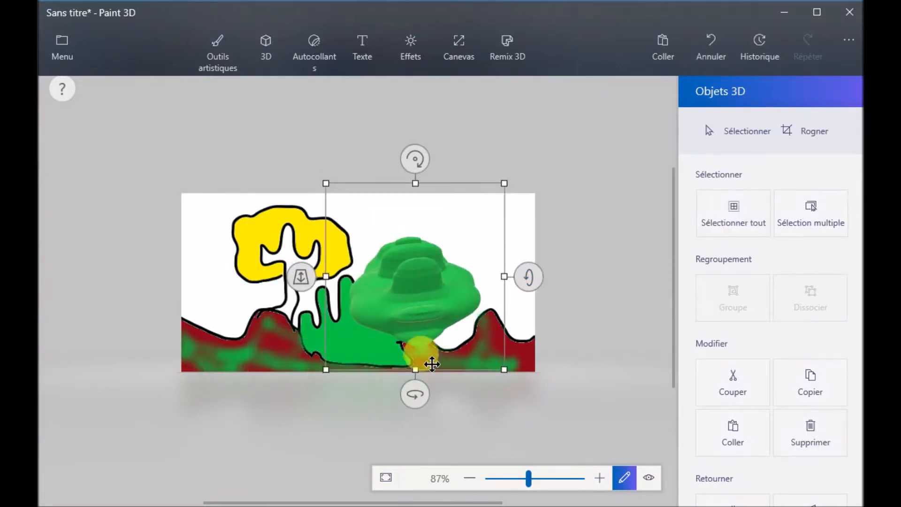
drag(413, 393, 501, 413)
drag(436, 333, 493, 344)
drag(466, 407, 475, 412)
drag(447, 346, 453, 291)
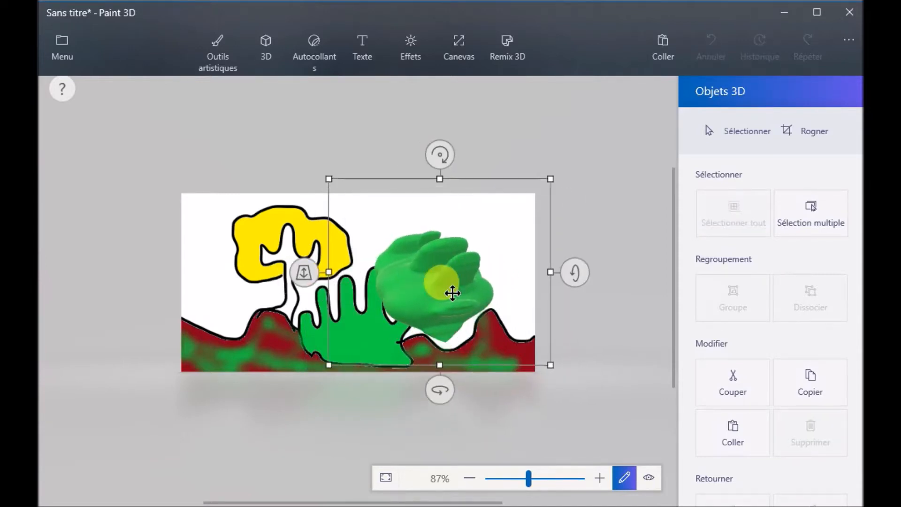
- Spray red paint over the left and lower surfaces of the green 3D hand
click(218, 56)
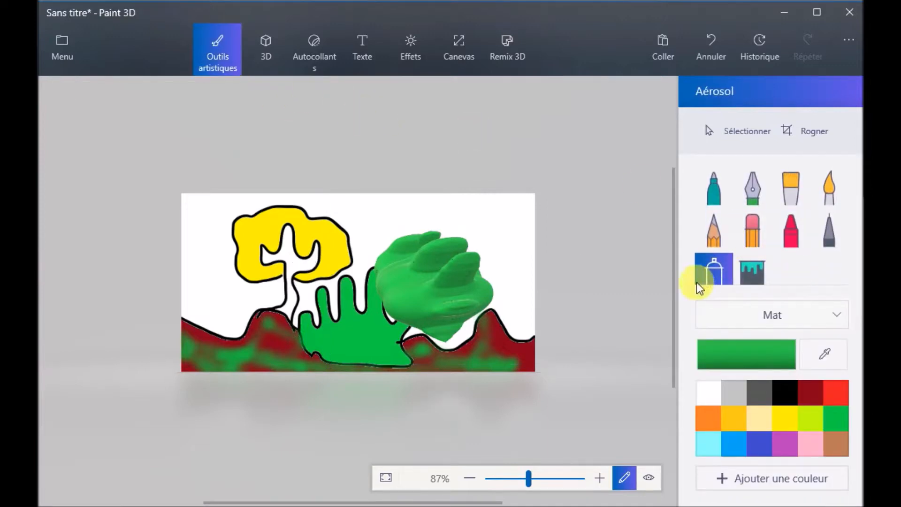
click(836, 392)
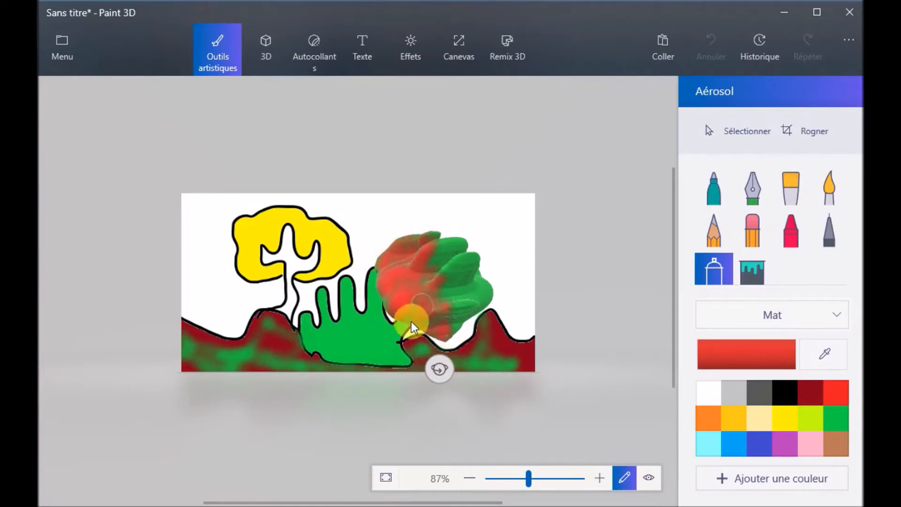
mouse_move(426, 316)
mouse_down()
mouse_move(447, 333)
mouse_move(464, 297)
mouse_up()
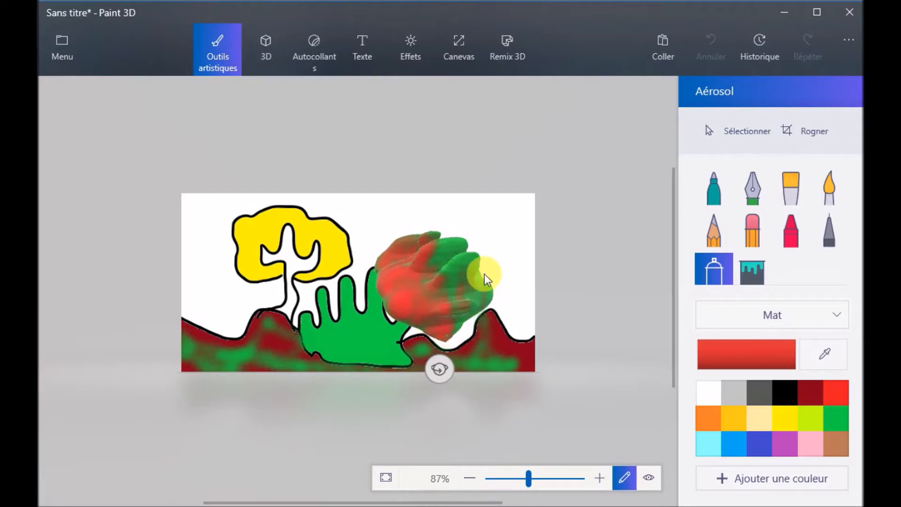
- Turn the painted 3D hand around to bring its green side to the front
click(719, 136)
click(428, 300)
mouse_move(437, 386)
mouse_down()
mouse_move(350, 388)
mouse_move(460, 404)
mouse_up()
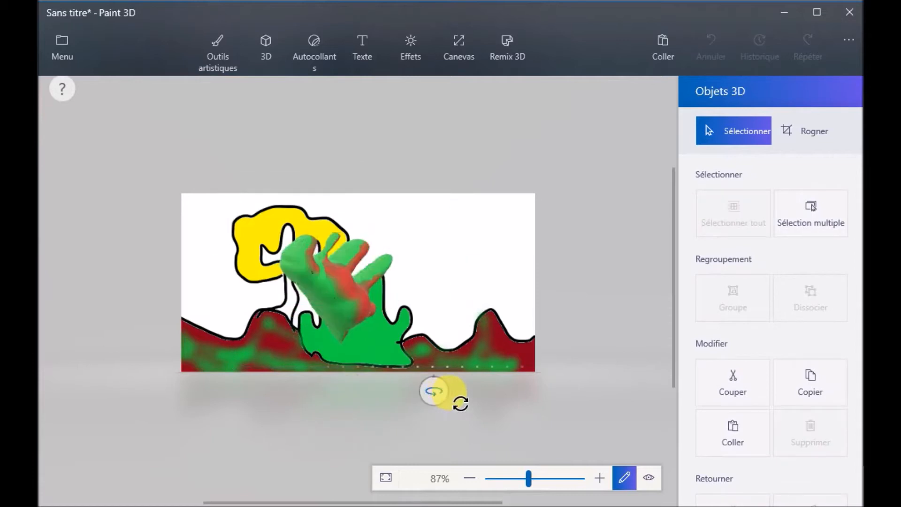
drag(358, 292, 303, 97)
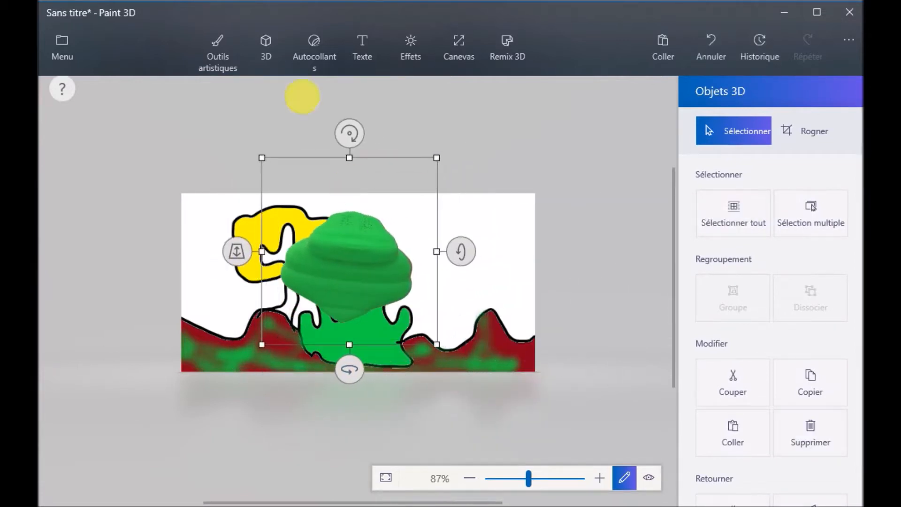
- Open the stickers, move the 3D hand to the right side of the canvas and deselect it
click(314, 38)
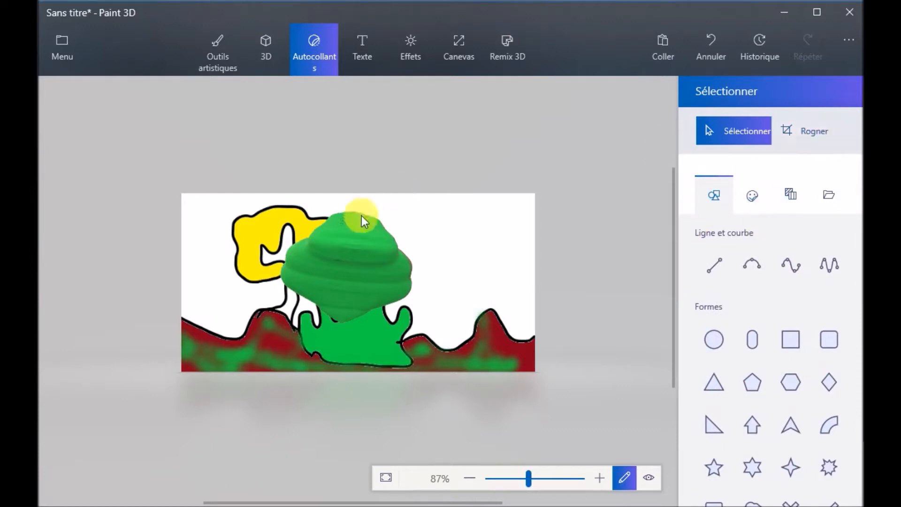
drag(342, 260, 474, 269)
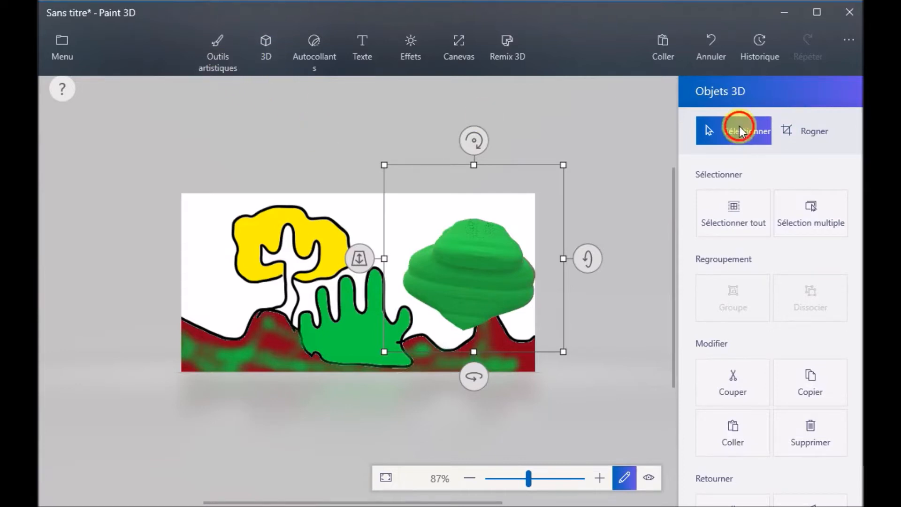
click(342, 222)
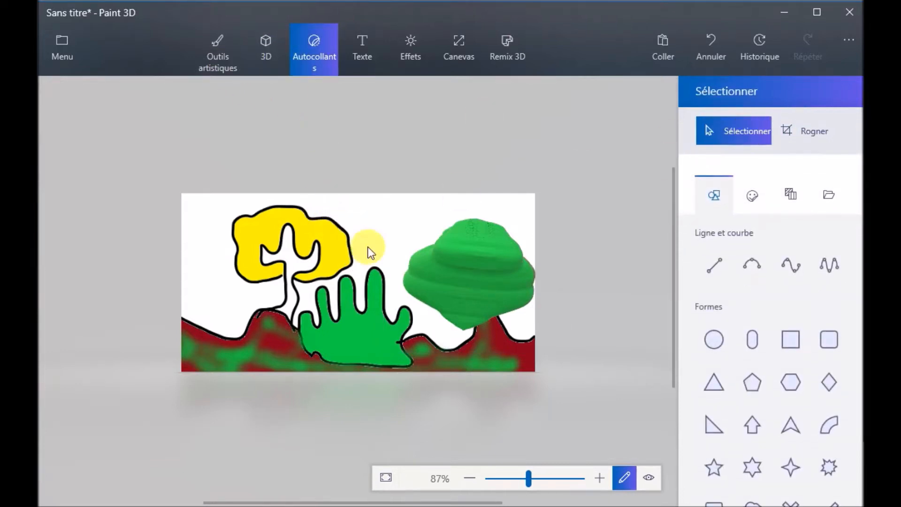
- Select the rectangular area around the yellow tree and turn it into a custom sticker
drag(339, 302, 365, 325)
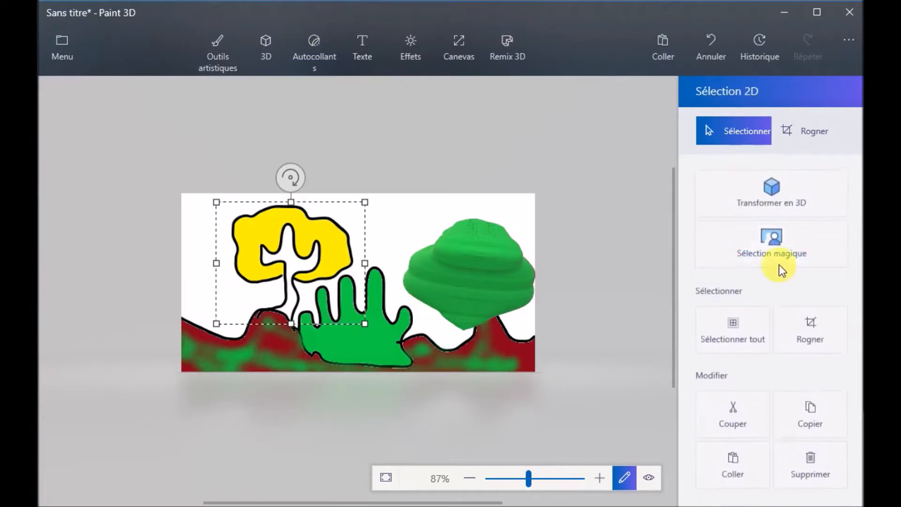
click(782, 201)
click(775, 196)
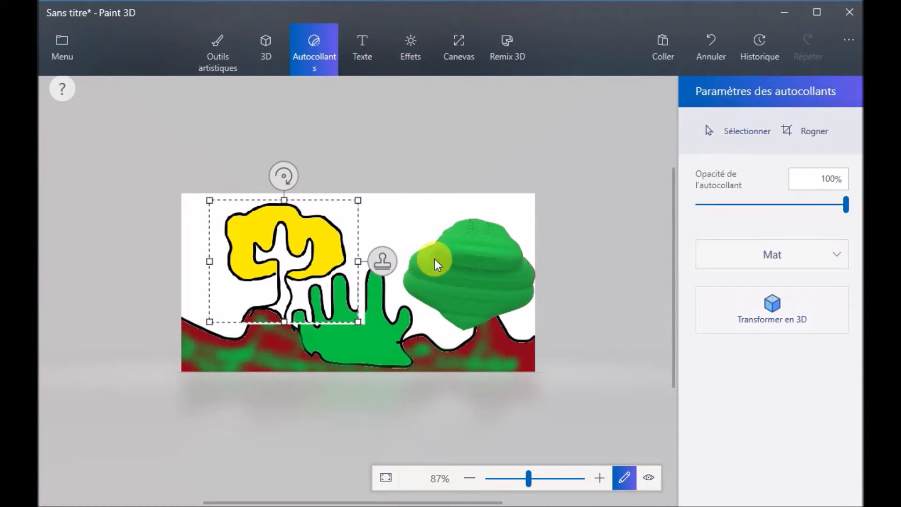
- Move the green 3D hand closer to the yellow tree, away from the canvas's outer edge
click(483, 272)
click(483, 272)
drag(475, 281, 432, 280)
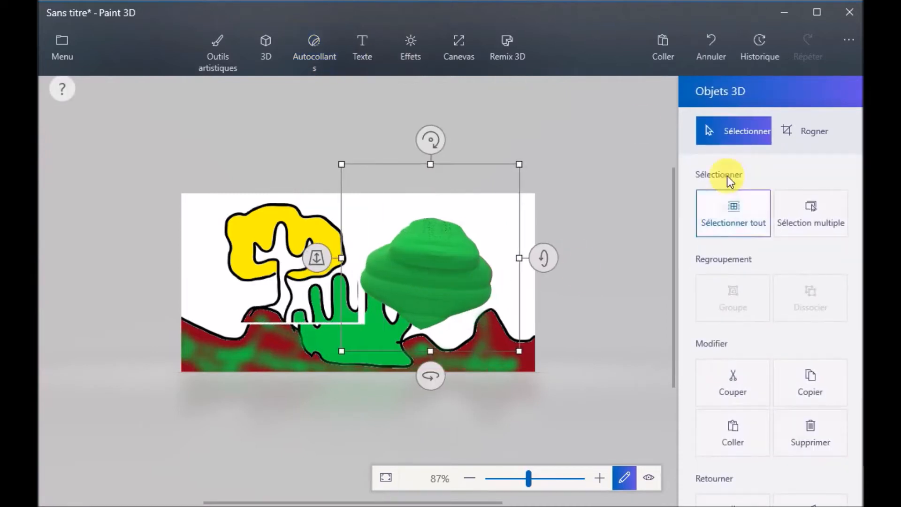
- Apply the custom yellow tree sticker to the 3D hand, shrink it and place it on the lower front surface
click(330, 46)
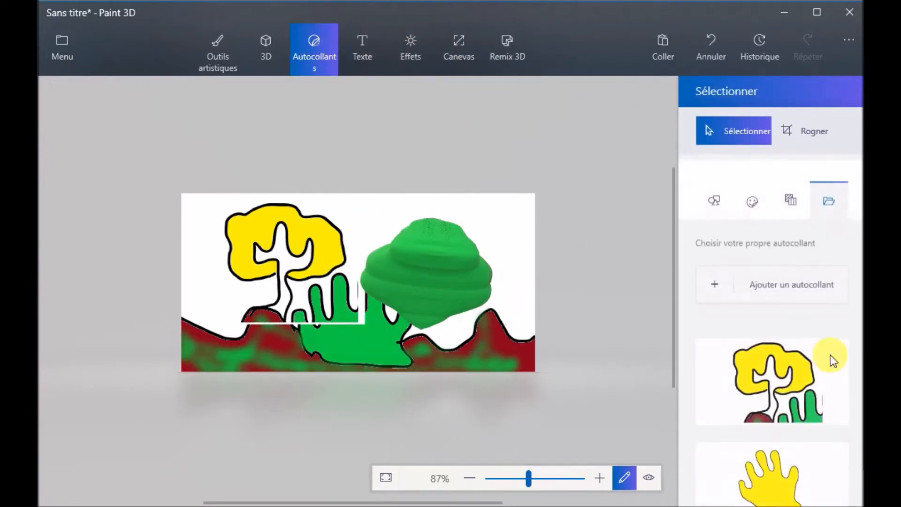
click(793, 392)
drag(383, 294, 459, 296)
drag(344, 210, 416, 296)
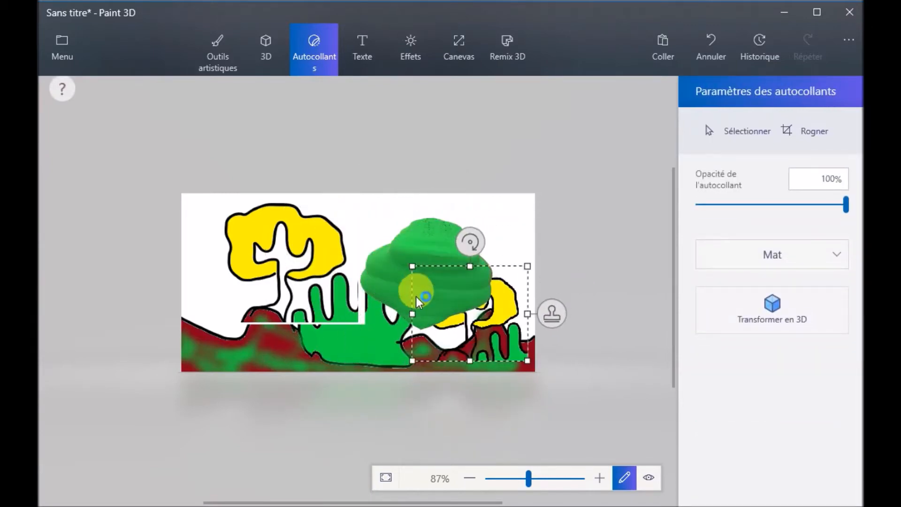
drag(477, 334, 433, 299)
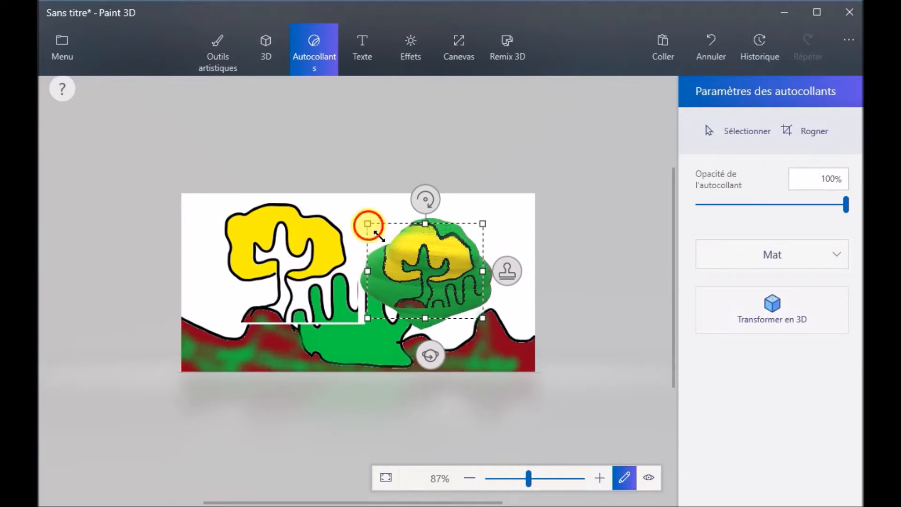
drag(367, 224, 396, 245)
drag(434, 287, 430, 318)
click(466, 255)
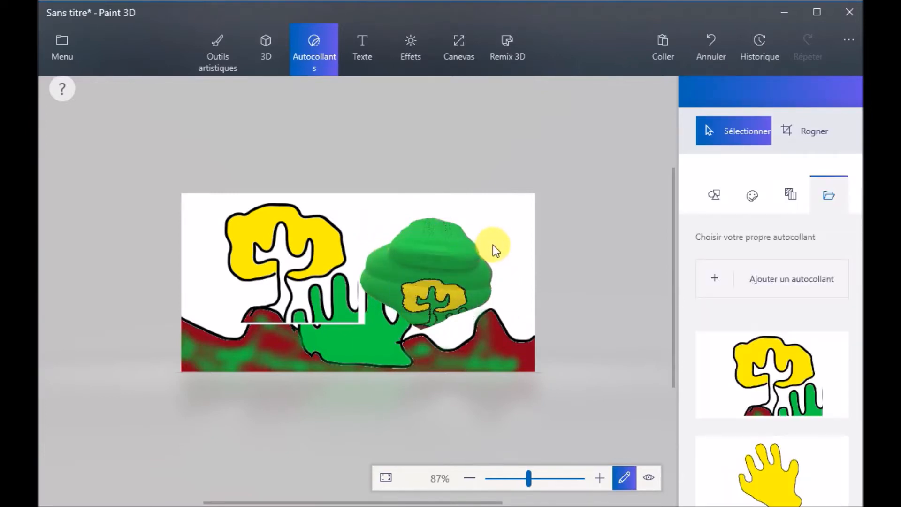
- Rotate the 3D hand around its axes to inspect the tree sticker, ending with the sticker facing the front
click(457, 249)
drag(545, 260, 455, 343)
drag(444, 360, 358, 346)
drag(540, 258, 530, 179)
drag(426, 382, 436, 284)
drag(374, 377, 629, 382)
drag(401, 283, 440, 295)
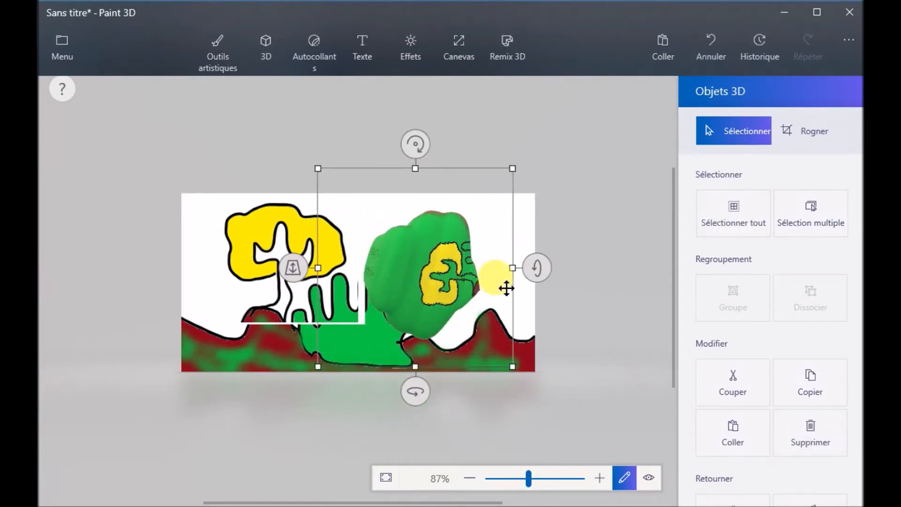
drag(442, 145, 488, 155)
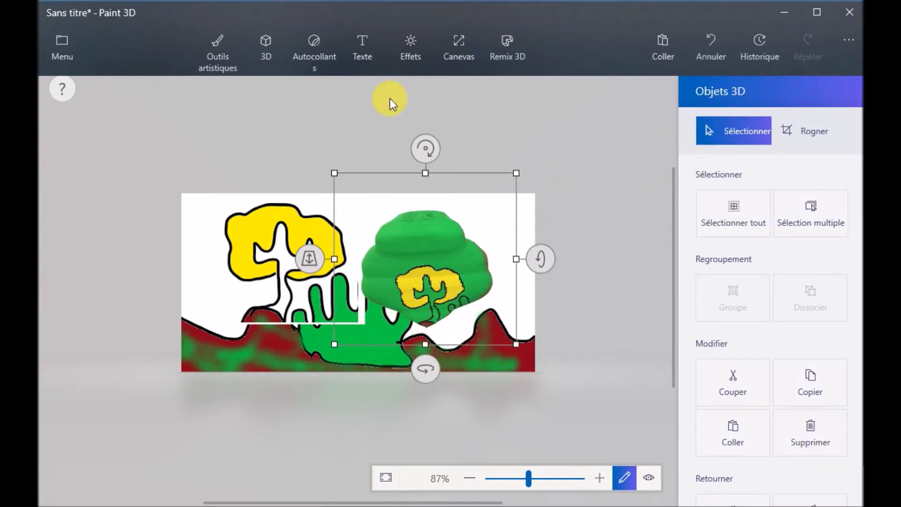
- Add an up-arrow shape sticker to the upper front of the 3D hand, above the tree sticker
click(322, 49)
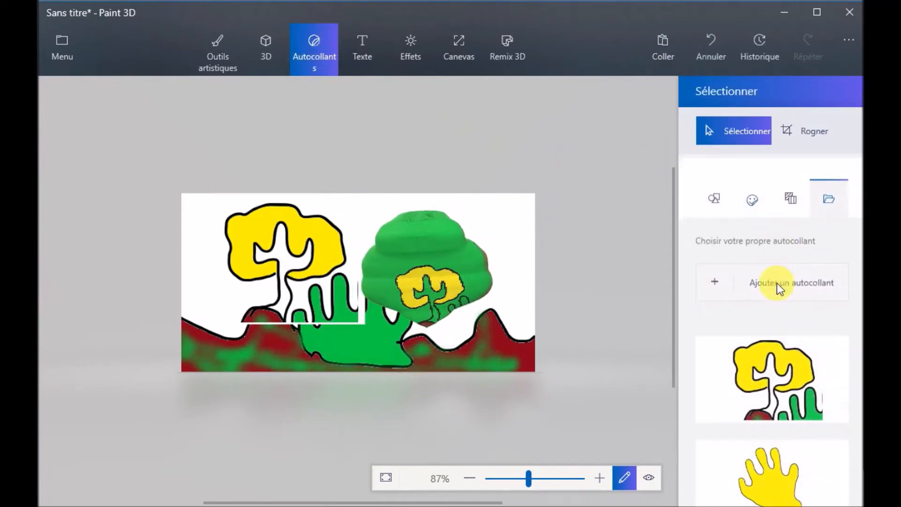
click(714, 194)
click(752, 425)
mouse_move(475, 197)
mouse_down()
mouse_move(533, 245)
mouse_move(456, 259)
mouse_move(421, 254)
mouse_up()
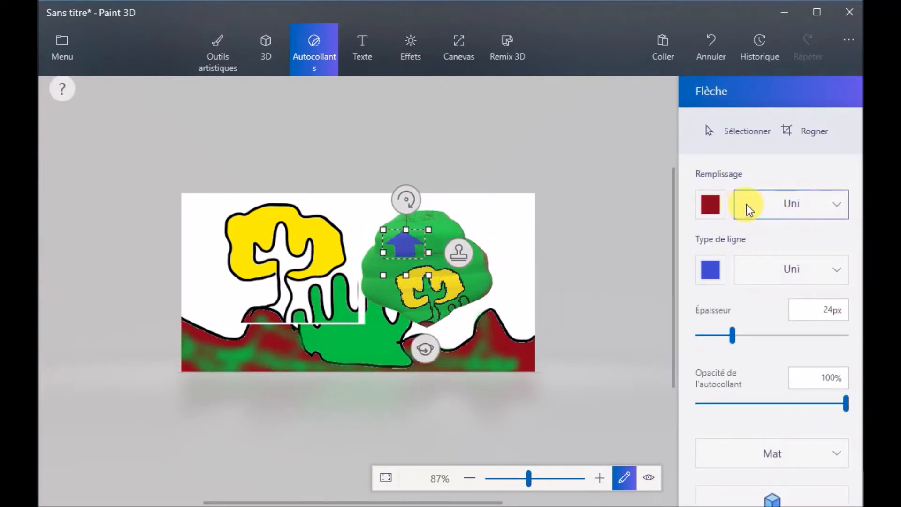
- Set the arrow sticker's fill to Aucun, keep its blue line type Uni, and adjust the line thickness
click(789, 214)
click(792, 264)
click(812, 211)
click(783, 238)
click(805, 209)
click(808, 204)
click(785, 283)
click(829, 404)
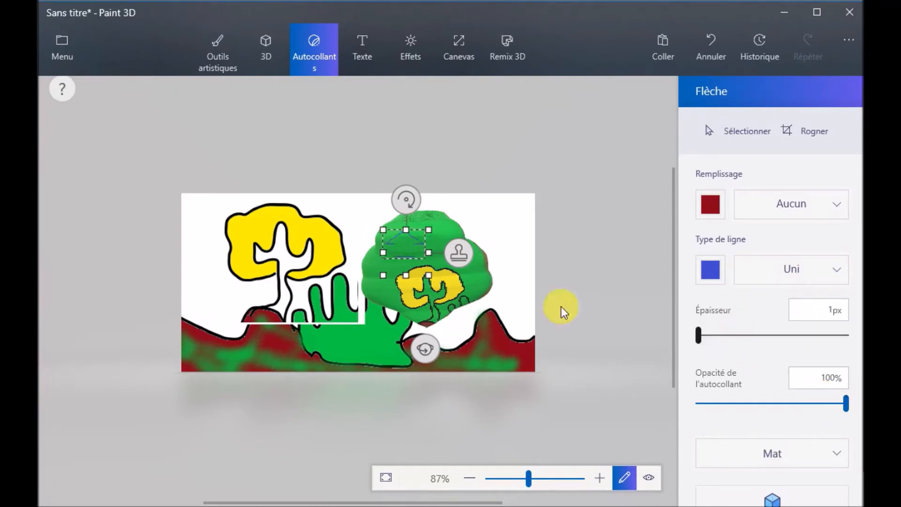
click(714, 336)
- Move the arrow sticker to the middle of the 3D hand above the tree sticker and deselect it
click(400, 244)
drag(411, 256, 438, 244)
click(541, 308)
- Try to move the 3D hand towards the yellow tree
mouse_move(529, 478)
mouse_down()
mouse_move(561, 476)
mouse_move(527, 471)
mouse_up()
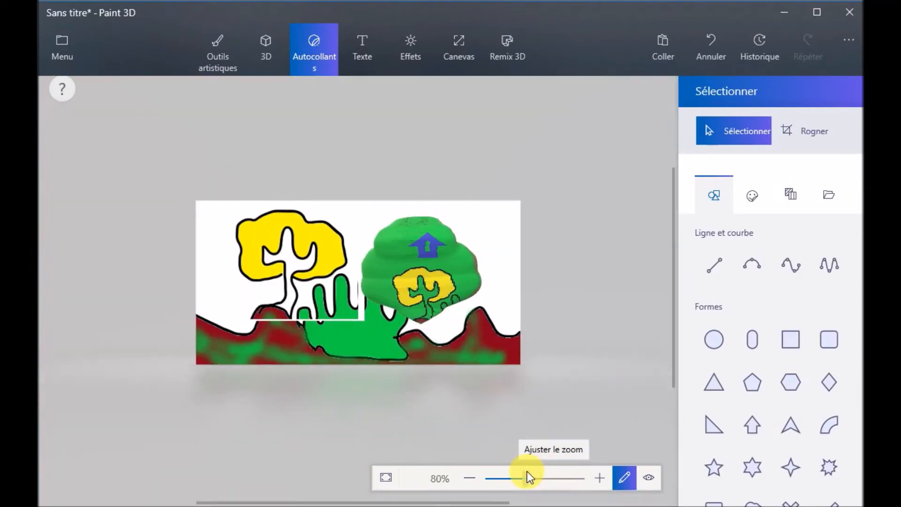
mouse_move(399, 345)
mouse_down()
mouse_move(333, 313)
mouse_move(332, 299)
mouse_up()
click(409, 251)
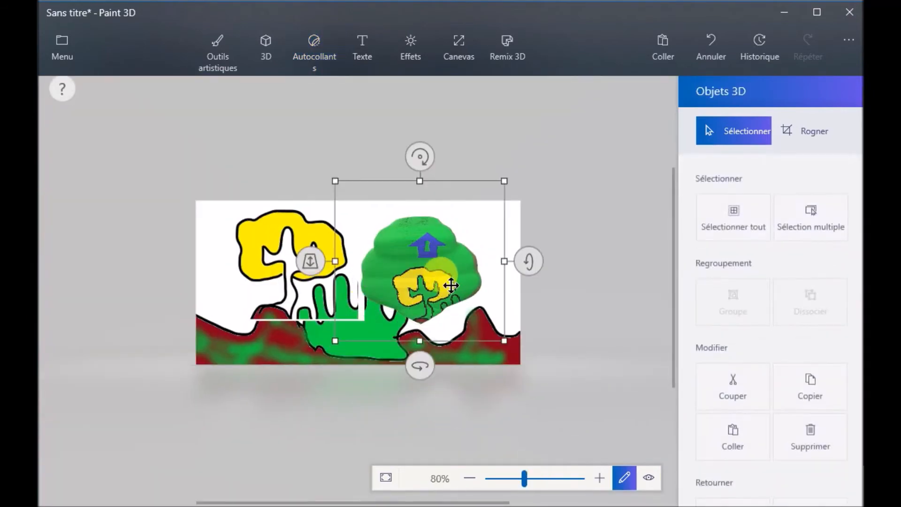
drag(446, 286, 379, 298)
key(ctrl+z)
click(272, 237)
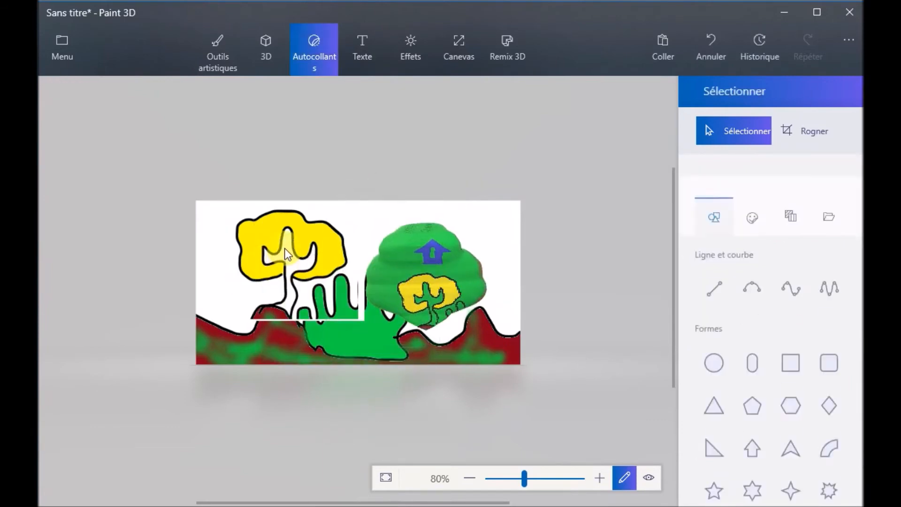
- Delete the whole 2D landscape drawing area by area, leaving only the 3D hand on a white canvas
drag(230, 203, 365, 316)
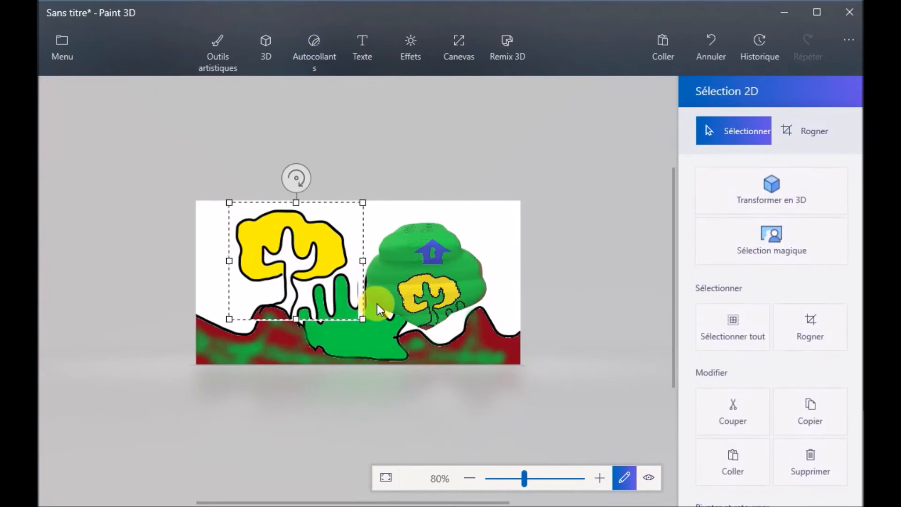
key(Delete)
drag(237, 242, 479, 429)
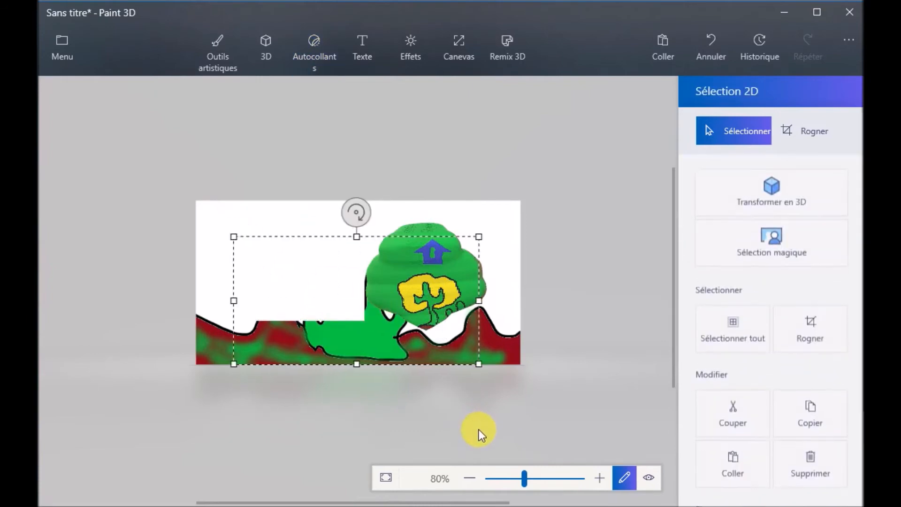
key(Delete)
drag(544, 370, 545, 371)
key(Delete)
drag(262, 242, 129, 453)
key(Delete)
- Move the 3D hand to the middle of the canvas and rotate it to bring its red-painted surfaces to the front
click(440, 288)
drag(459, 272, 402, 286)
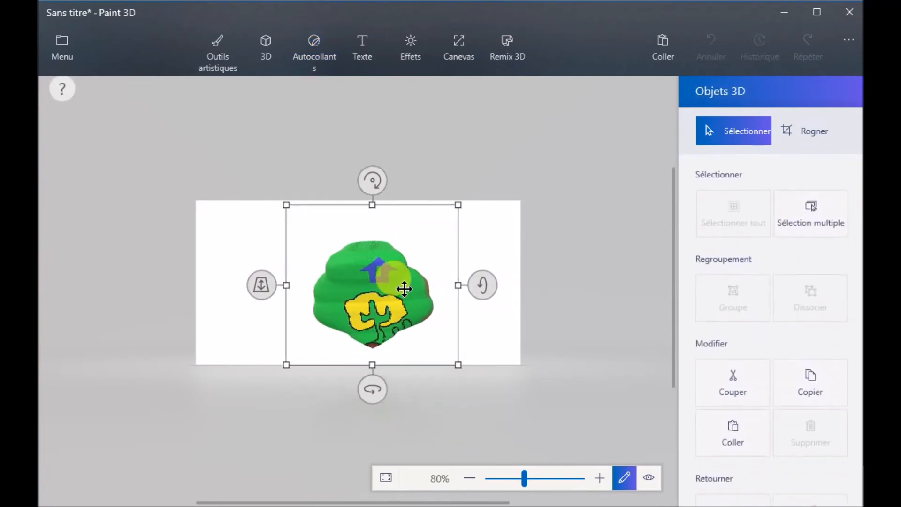
drag(469, 281, 463, 352)
drag(372, 371, 486, 374)
drag(403, 300, 305, 298)
drag(308, 370, 341, 375)
drag(338, 296, 380, 301)
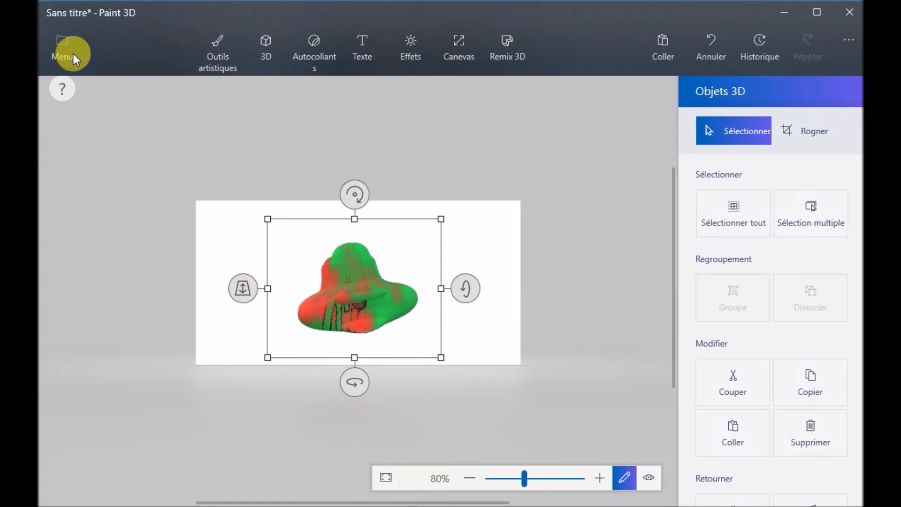
- View the project's print options, start closing the untitled project and cancel at the save prompt
click(73, 54)
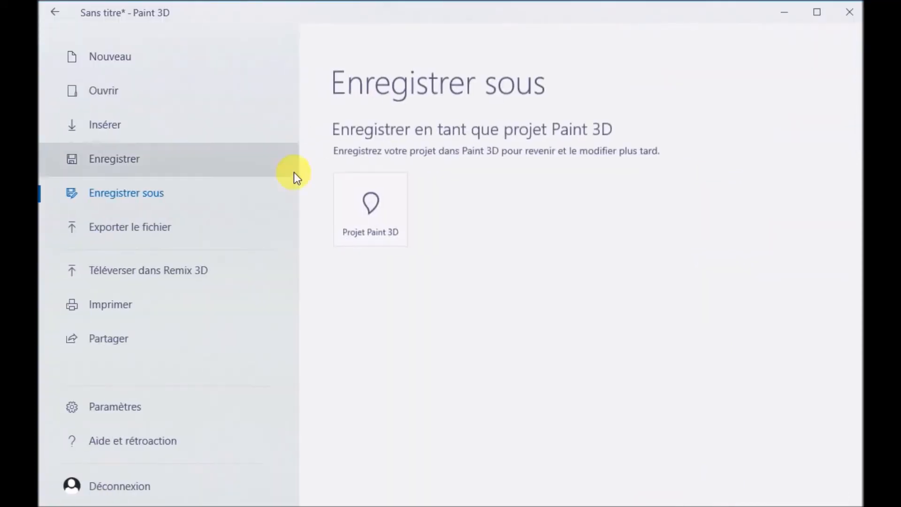
click(131, 301)
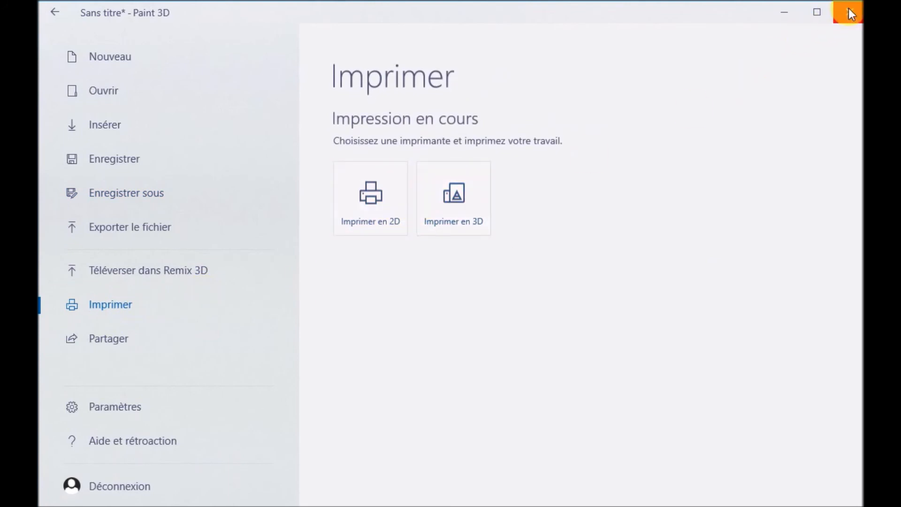
click(849, 12)
click(554, 293)
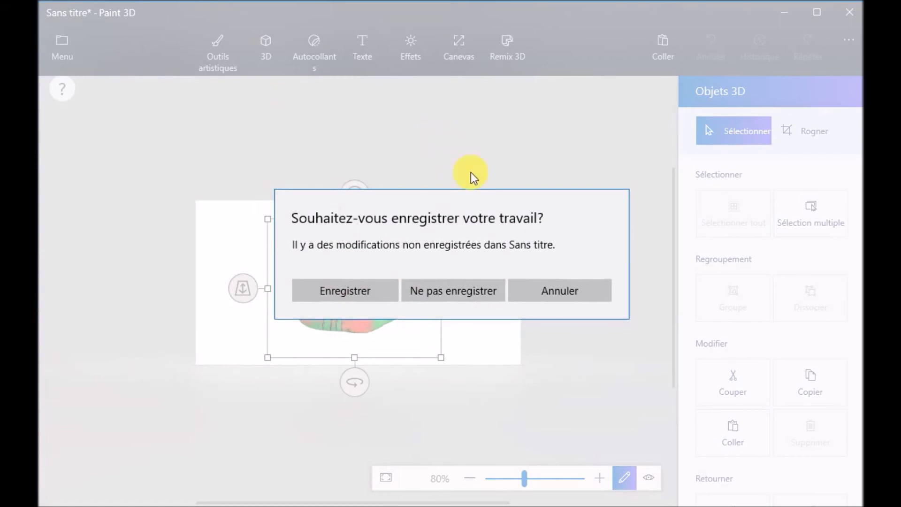
click(548, 291)
- Turn the 3D hand slightly around its vertical axis
drag(363, 386, 345, 379)
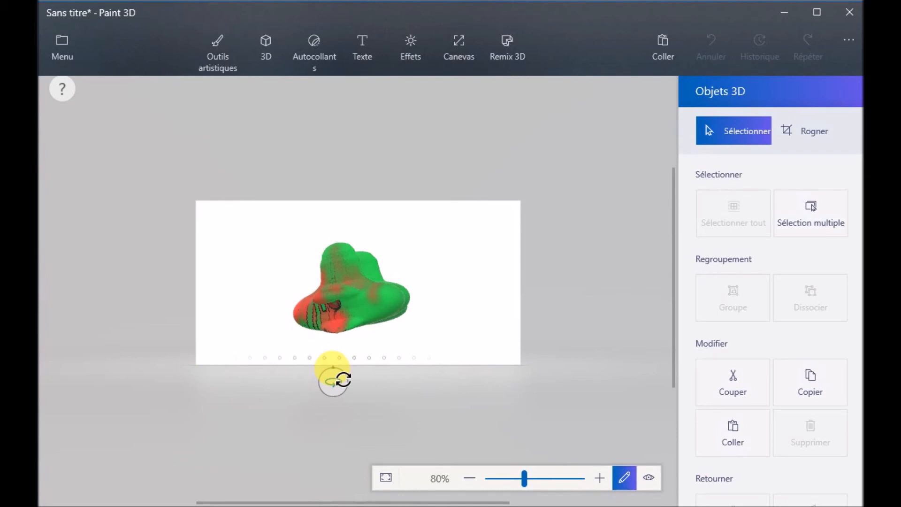
drag(343, 379, 344, 379)
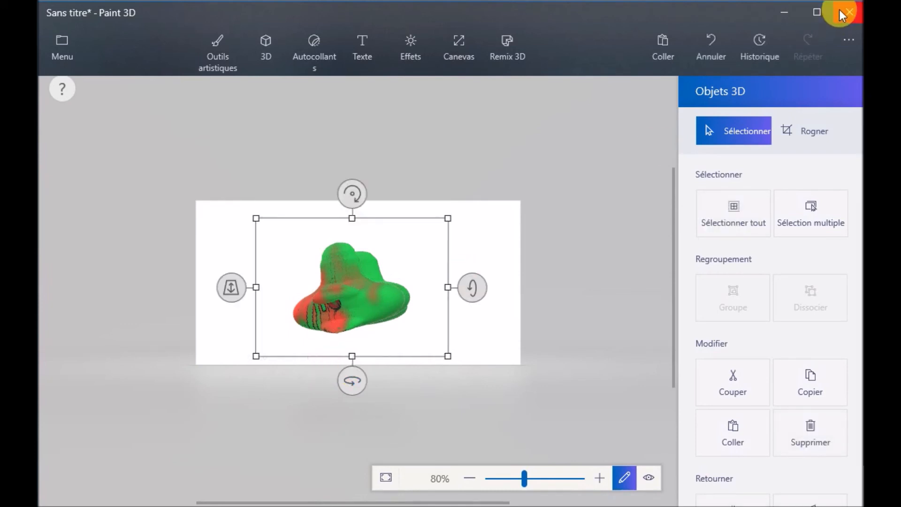